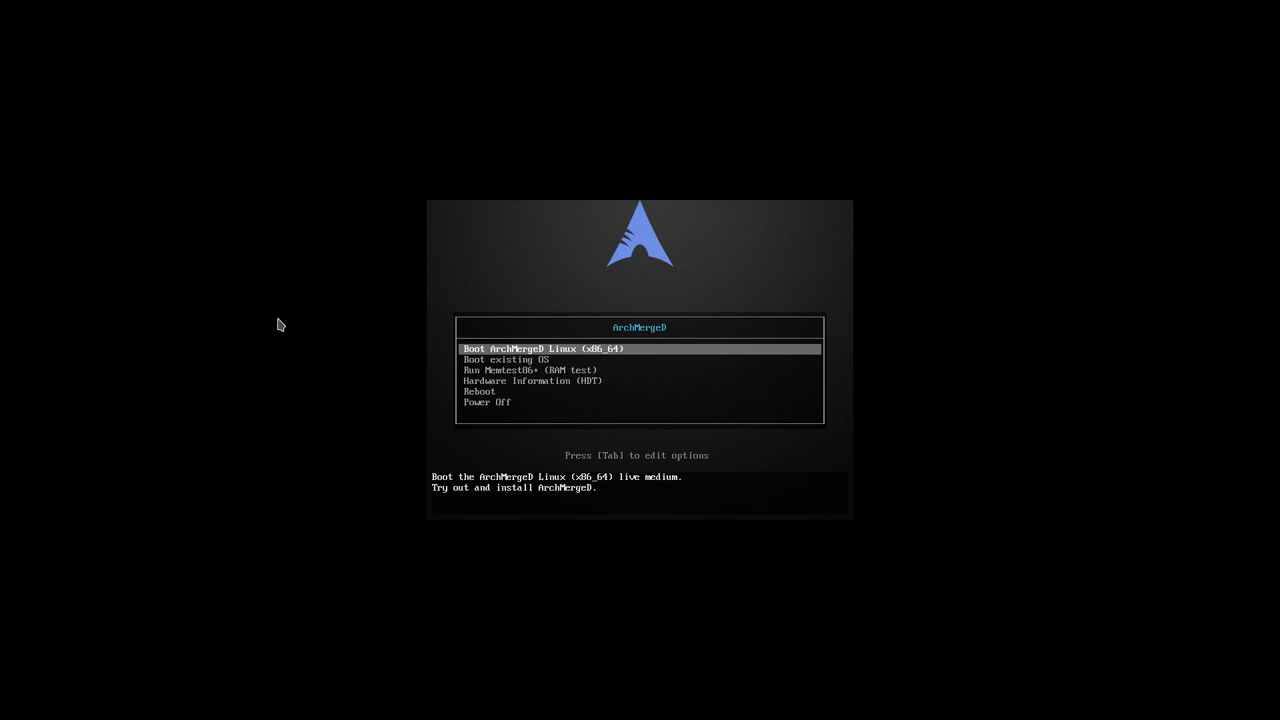
Step: Boot 'Boot ArchMergeD Linux (x86_64)' from the boot menu to reach the installer welcome page
{"action": "key", "text": "Return"}
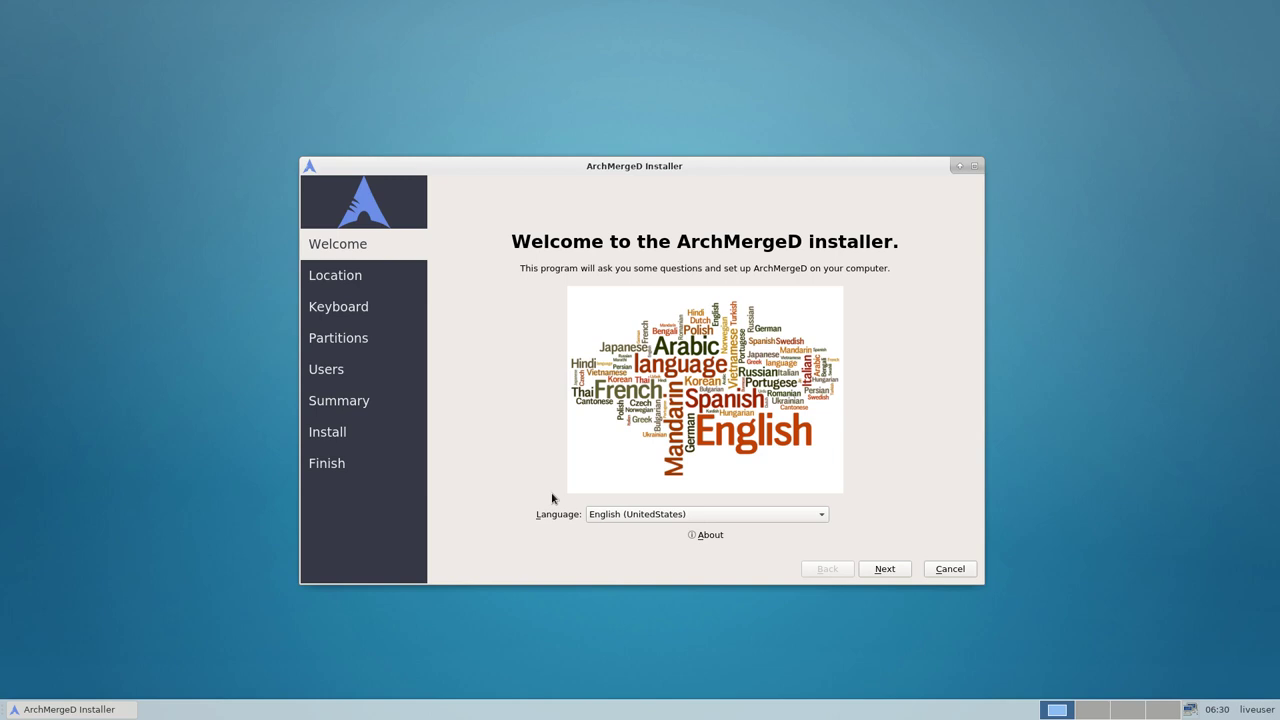
Step: Switch the installer language to English (UnitedKingdom), after briefly trying Croatian, and continue
{"action": "left_click", "coordinate": [777, 522]}
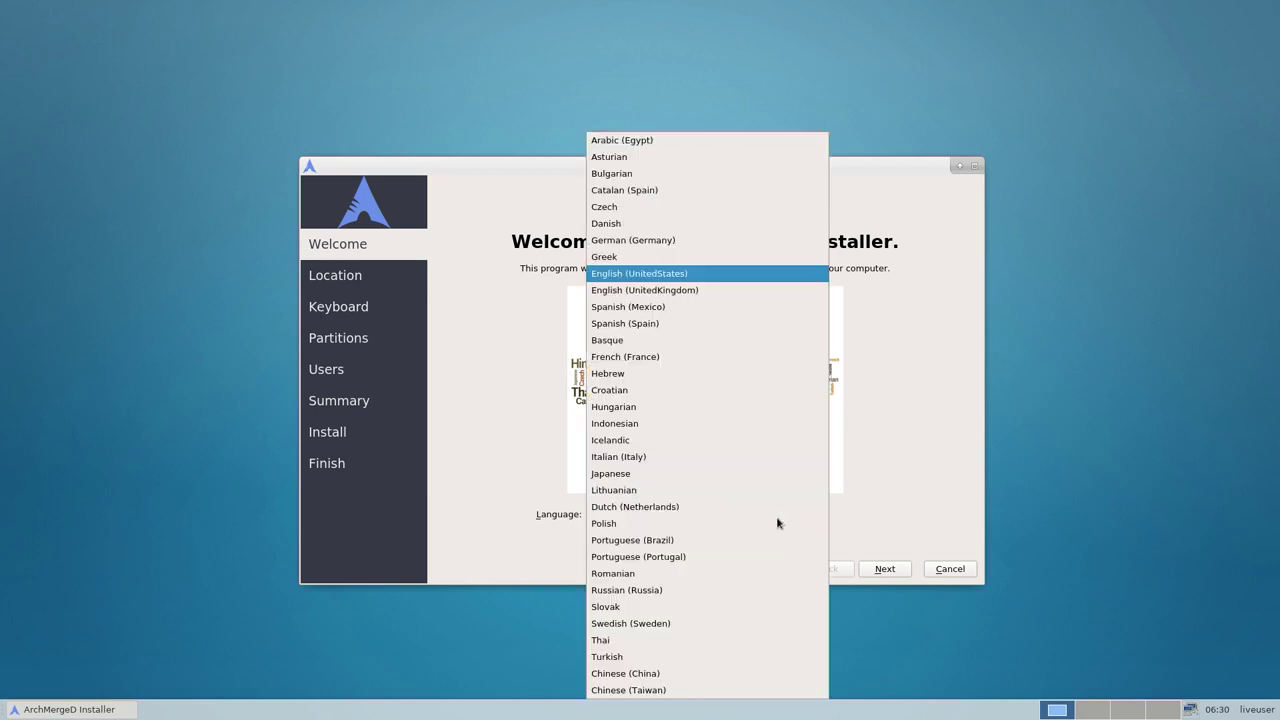
{"action": "left_click", "coordinate": [649, 388]}
{"action": "left_click", "coordinate": [666, 514]}
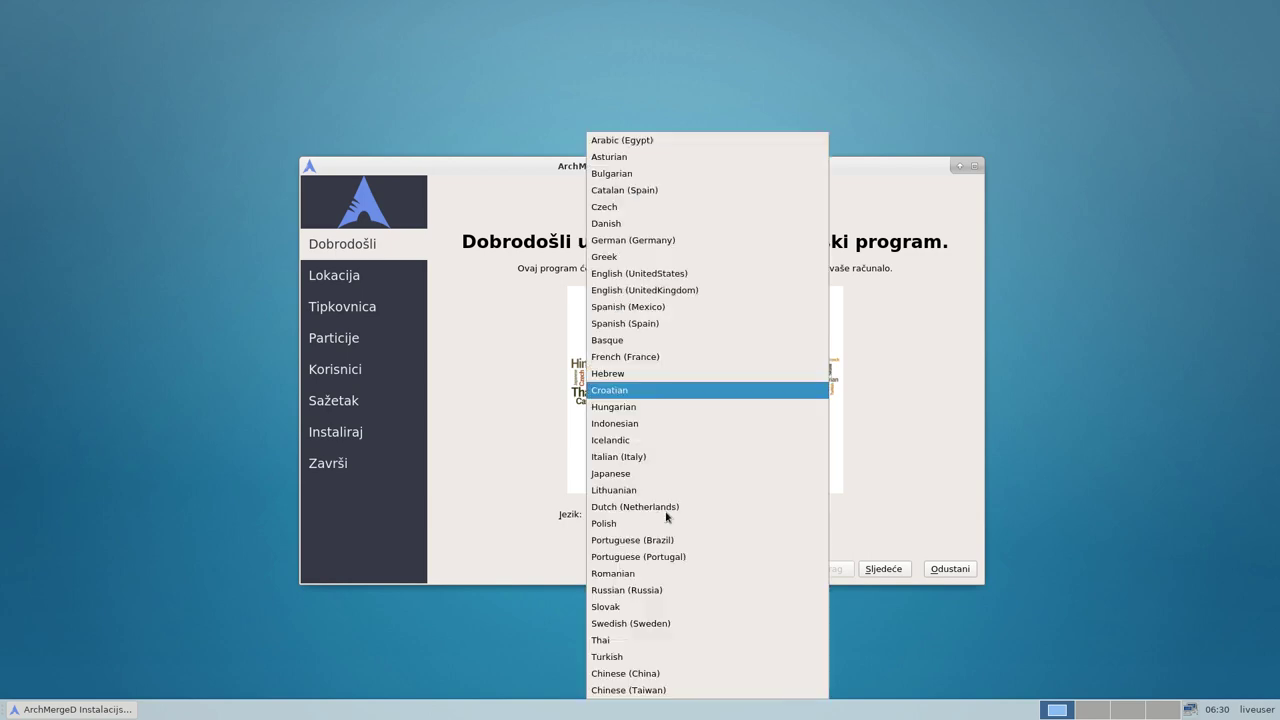
{"action": "left_click", "coordinate": [664, 291]}
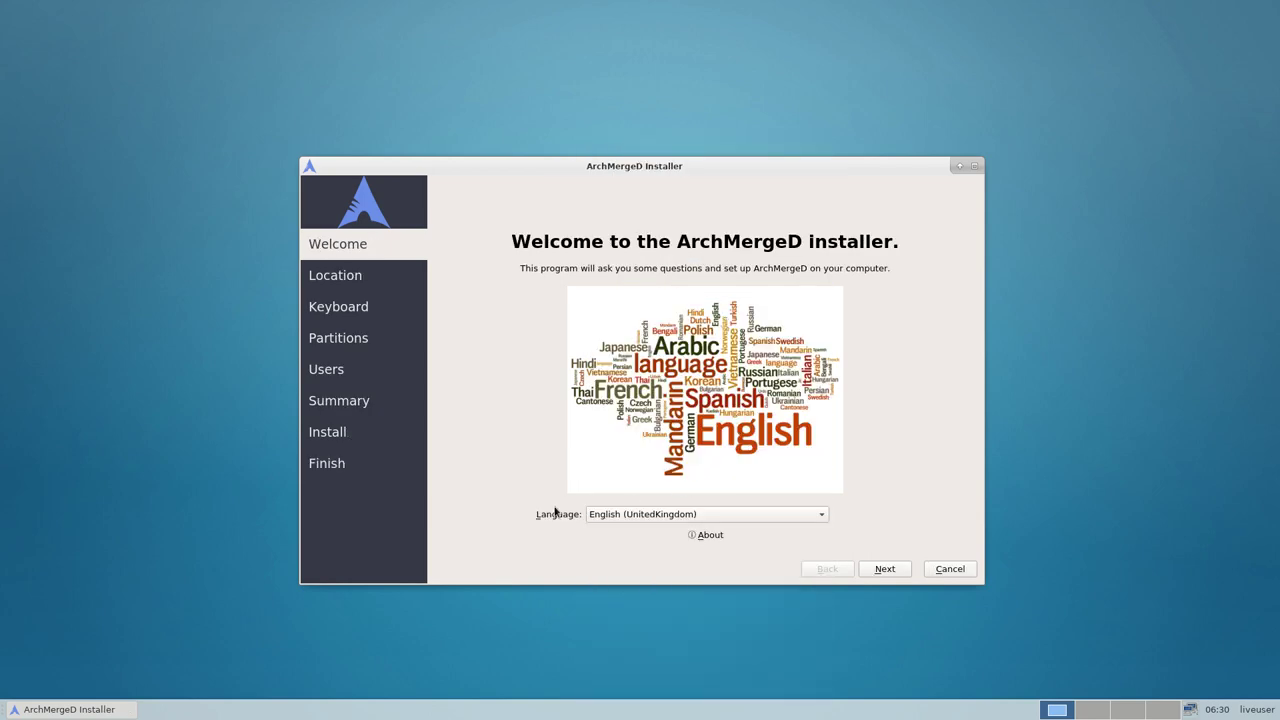
{"action": "left_click", "coordinate": [885, 572]}
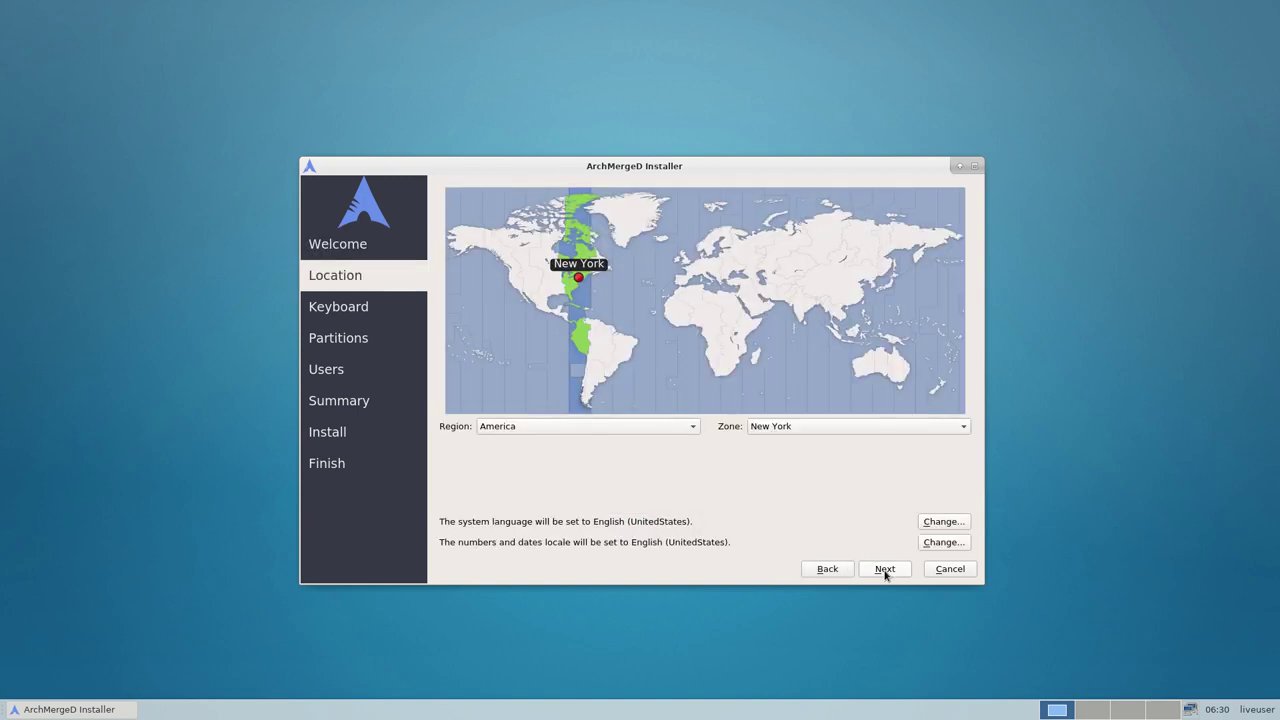
Step: Pick Brussels on the world map to set the timezone to Europe/Brussels
{"action": "left_click", "coordinate": [691, 268]}
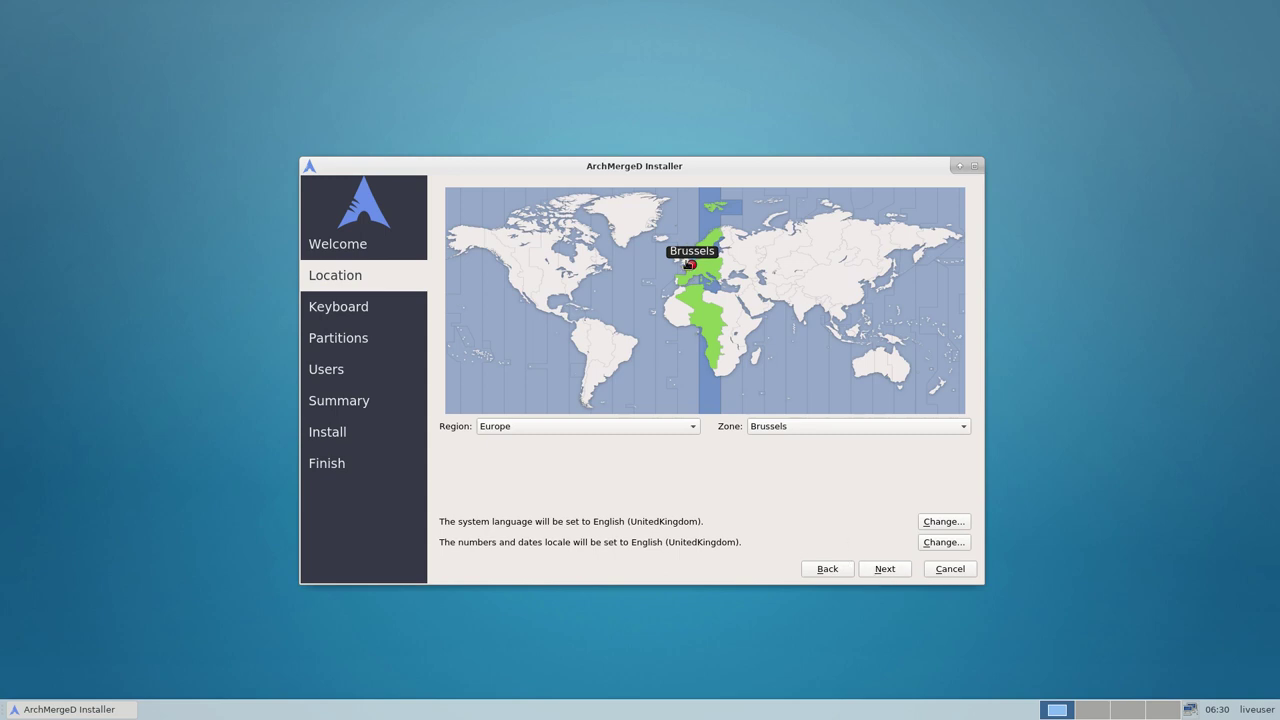
Step: Set the keyboard layout to Belgian
{"action": "left_click", "coordinate": [886, 569]}
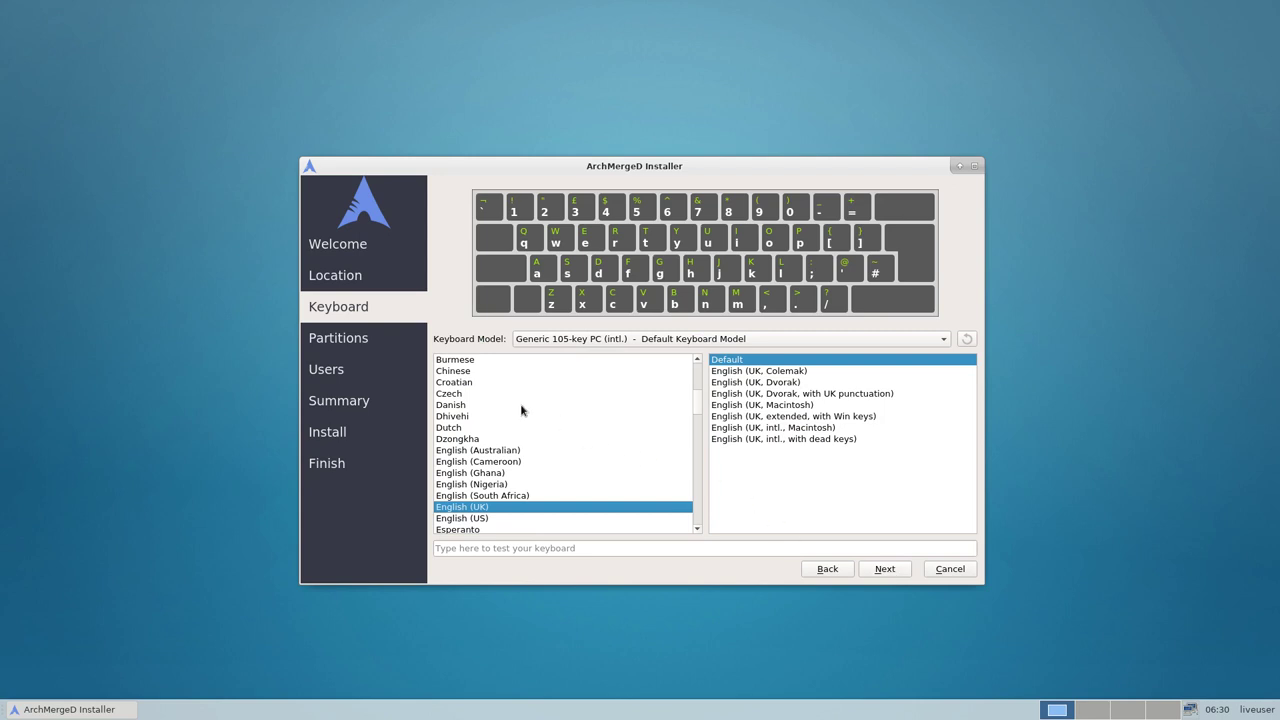
{"action": "scroll", "coordinate": [500, 420], "scroll_direction": "up", "scroll_amount": 3}
{"action": "scroll", "coordinate": [492, 425], "scroll_direction": "up", "scroll_amount": 2}
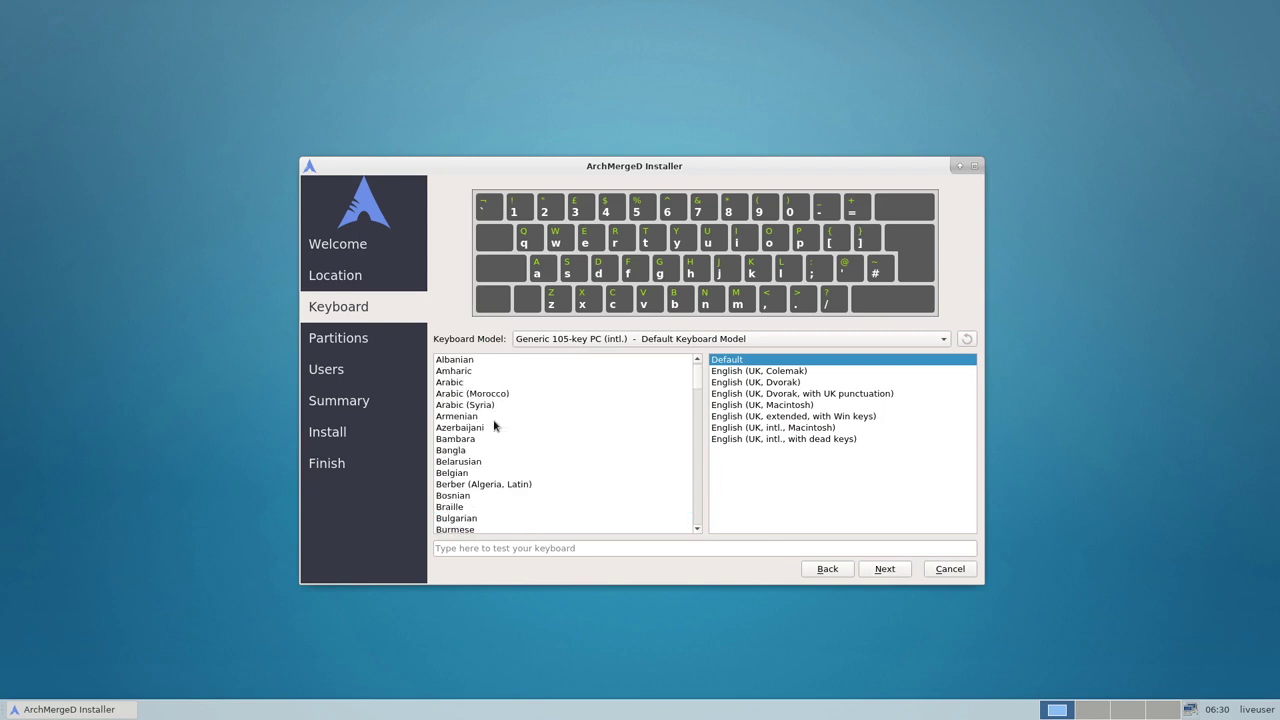
{"action": "left_click", "coordinate": [466, 474]}
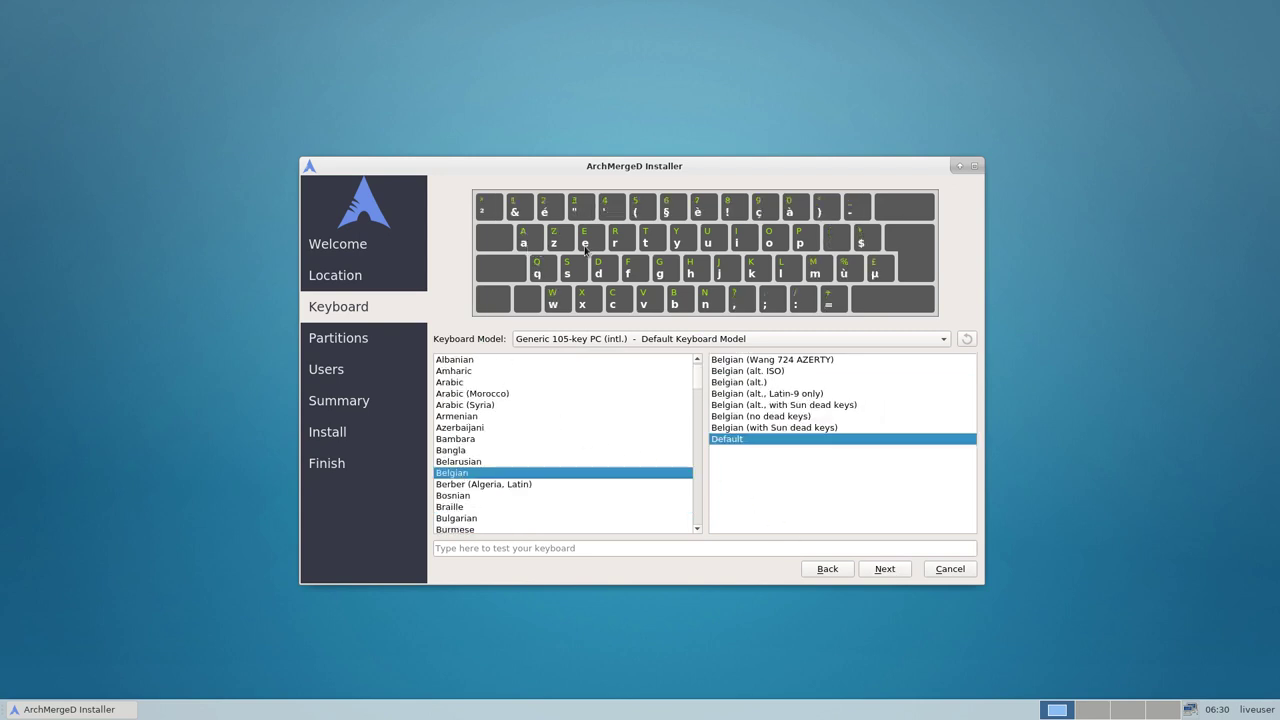
Step: Choose Erase disk partitioning and continue to the Users page
{"action": "left_click", "coordinate": [894, 569]}
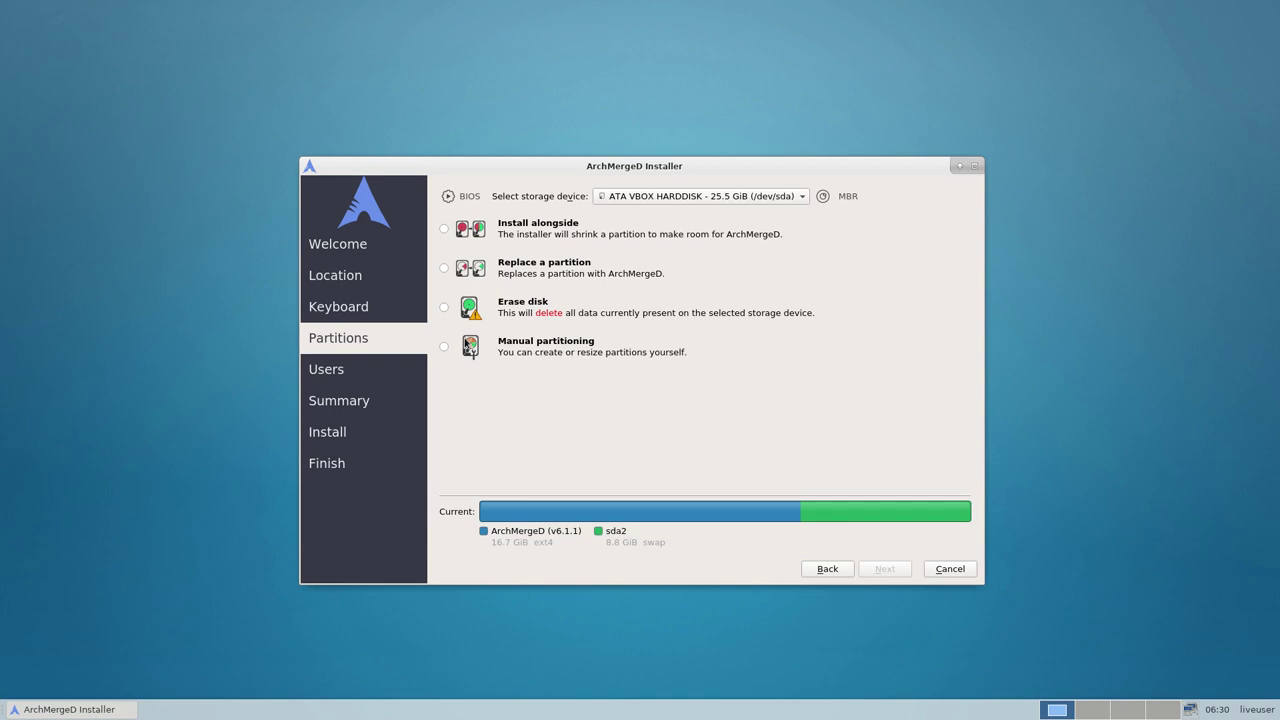
{"action": "left_click", "coordinate": [443, 309]}
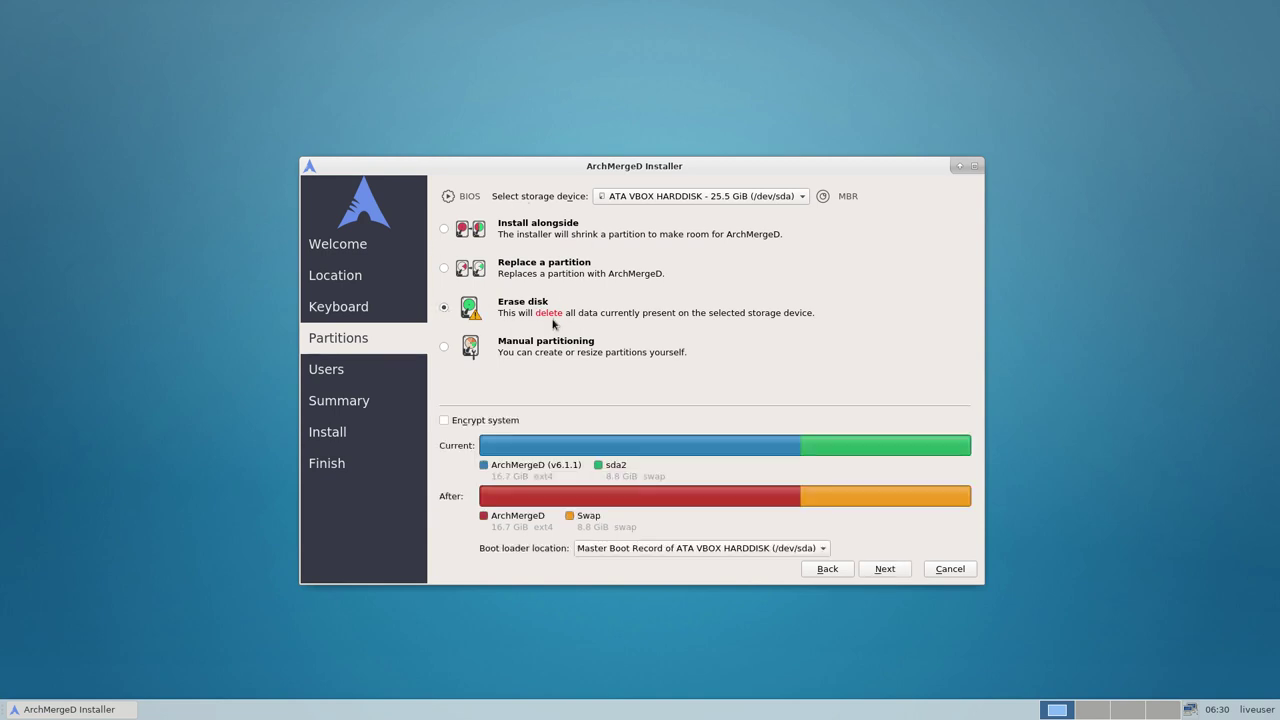
{"action": "left_click", "coordinate": [885, 569]}
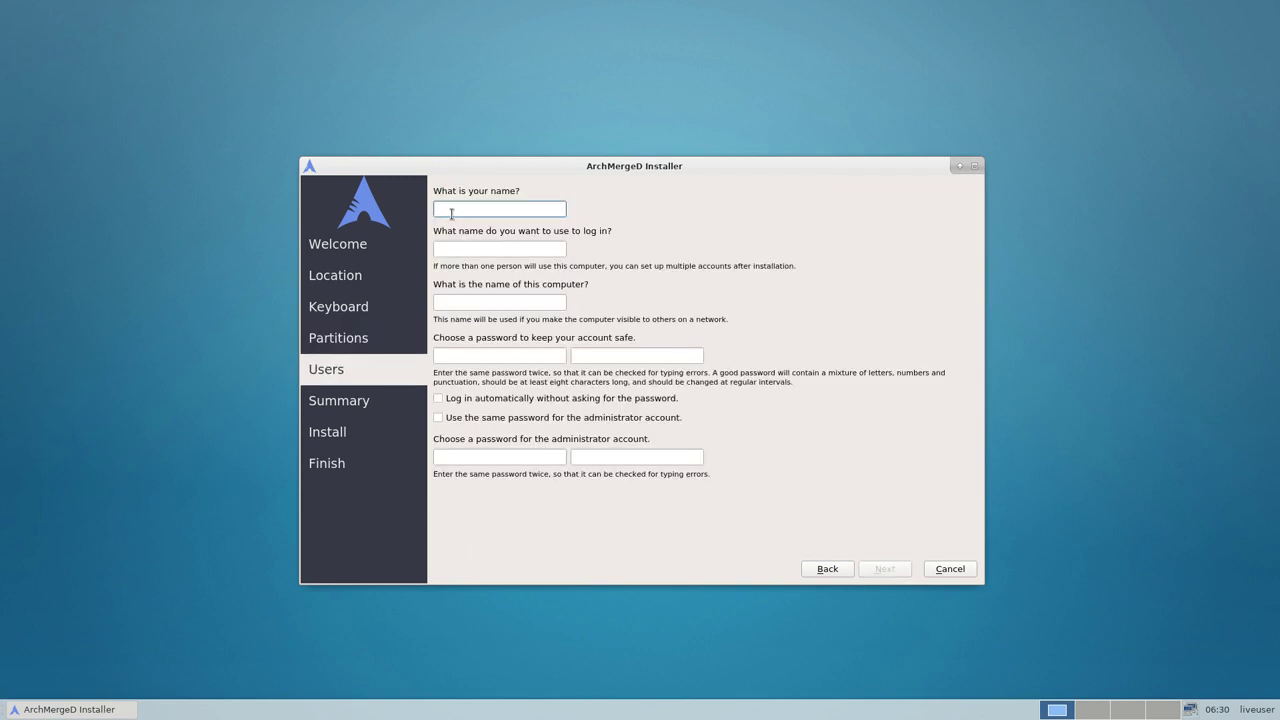
Step: Enter the user's name and name the computer ArchMergeD-6-1-1
{"action": "type", "text": "erik"}
{"action": "key", "text": "Tab"}
{"action": "key", "text": "Tab"}
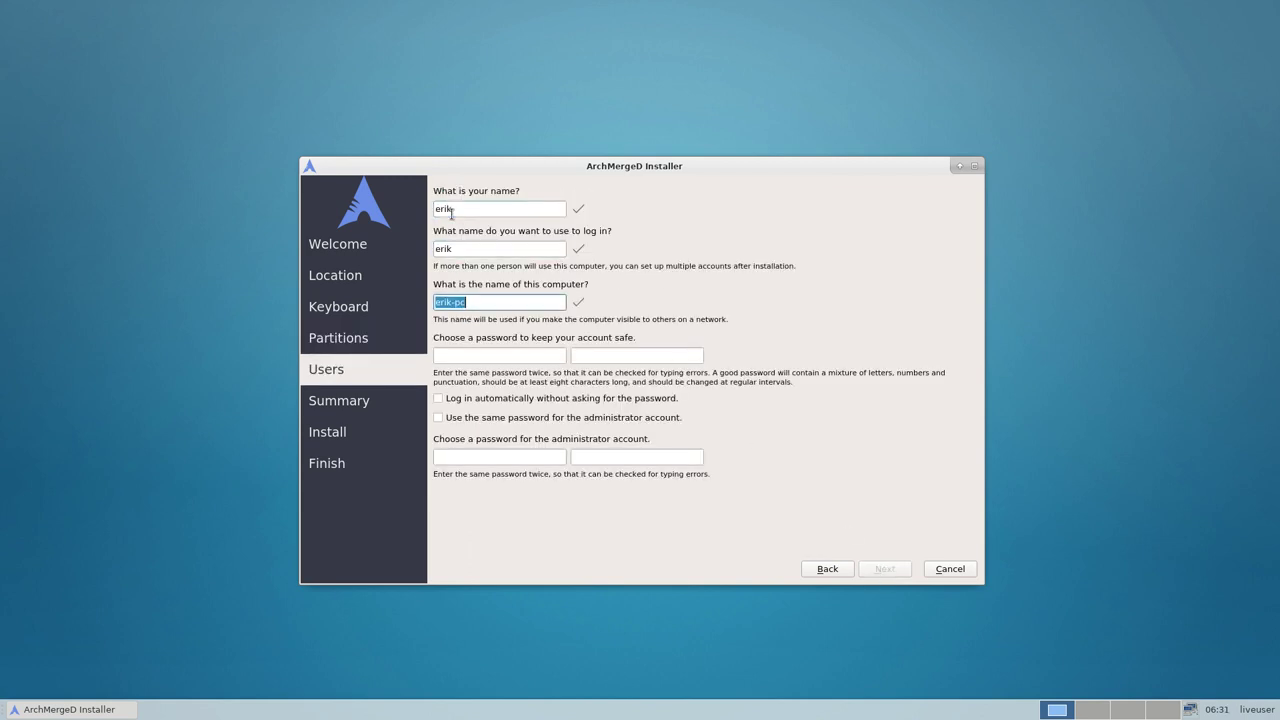
{"action": "type", "text": "Arc"}
{"action": "type", "text": "hMerge"}
{"action": "type", "text": "D"}
{"action": "type", "text": "-"}
{"action": "type", "text": "6-1-"}
{"action": "type", "text": "1"}
Step: Enter the account password and confirm it
{"action": "left_click", "coordinate": [484, 355]}
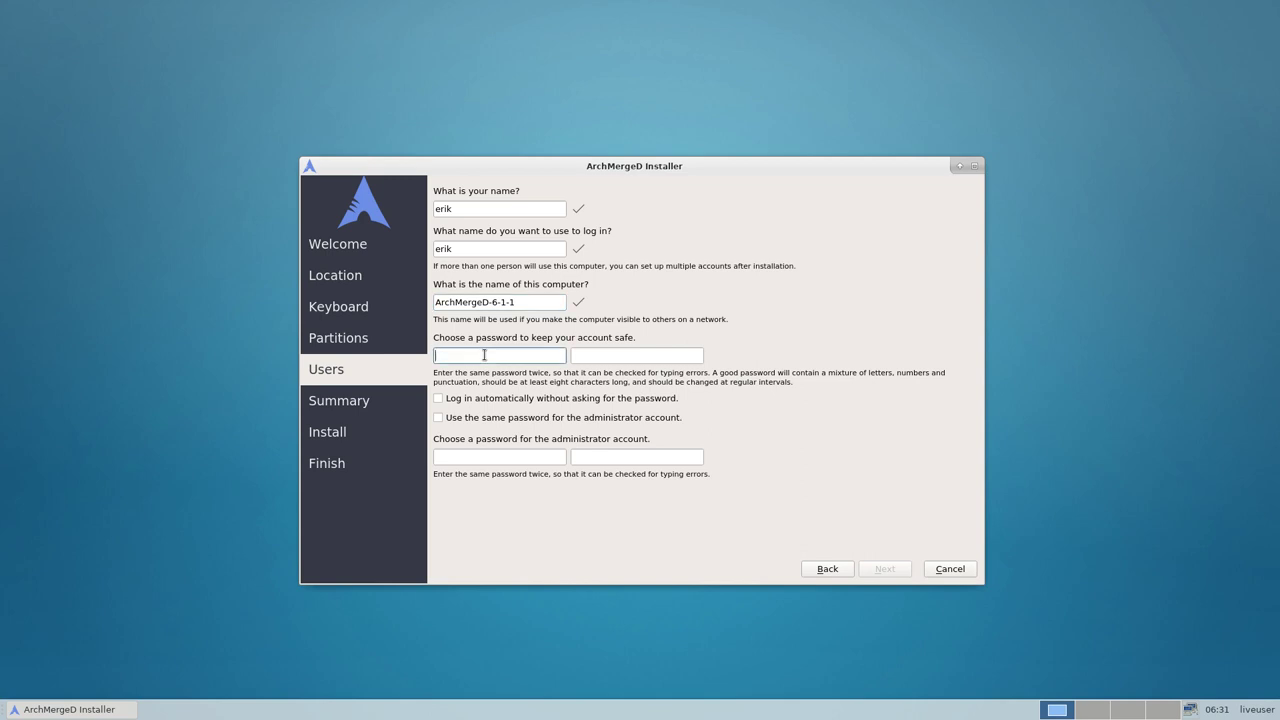
{"action": "key", "text": "Tab"}
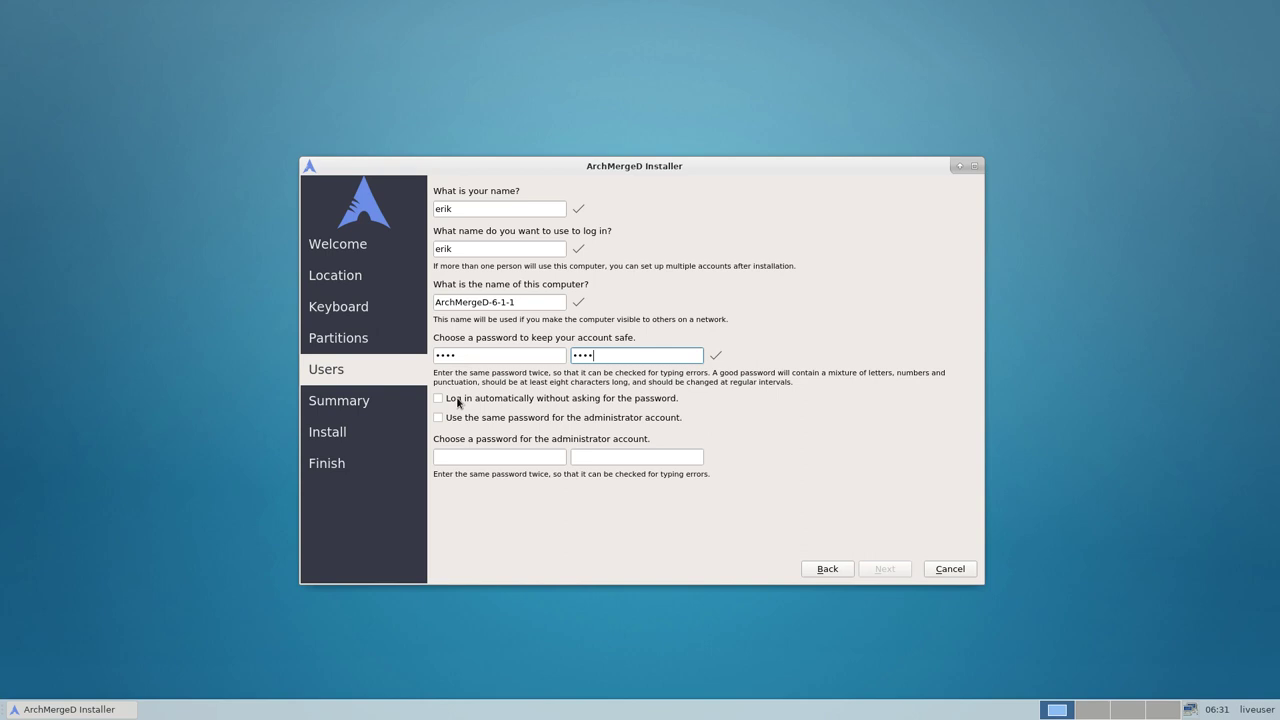
Step: Keep auto-login off, reuse the password for the administrator, and go to the summary
{"action": "left_click", "coordinate": [466, 400]}
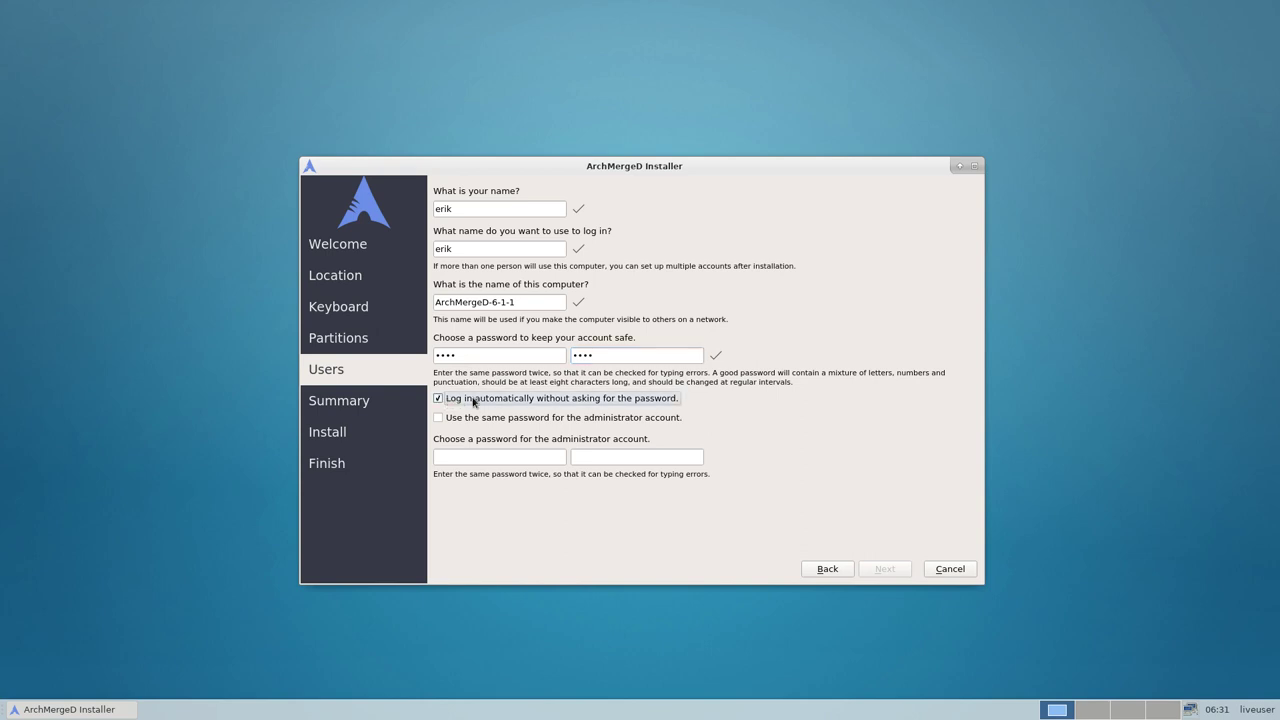
{"action": "left_click", "coordinate": [473, 401]}
{"action": "left_click", "coordinate": [437, 418]}
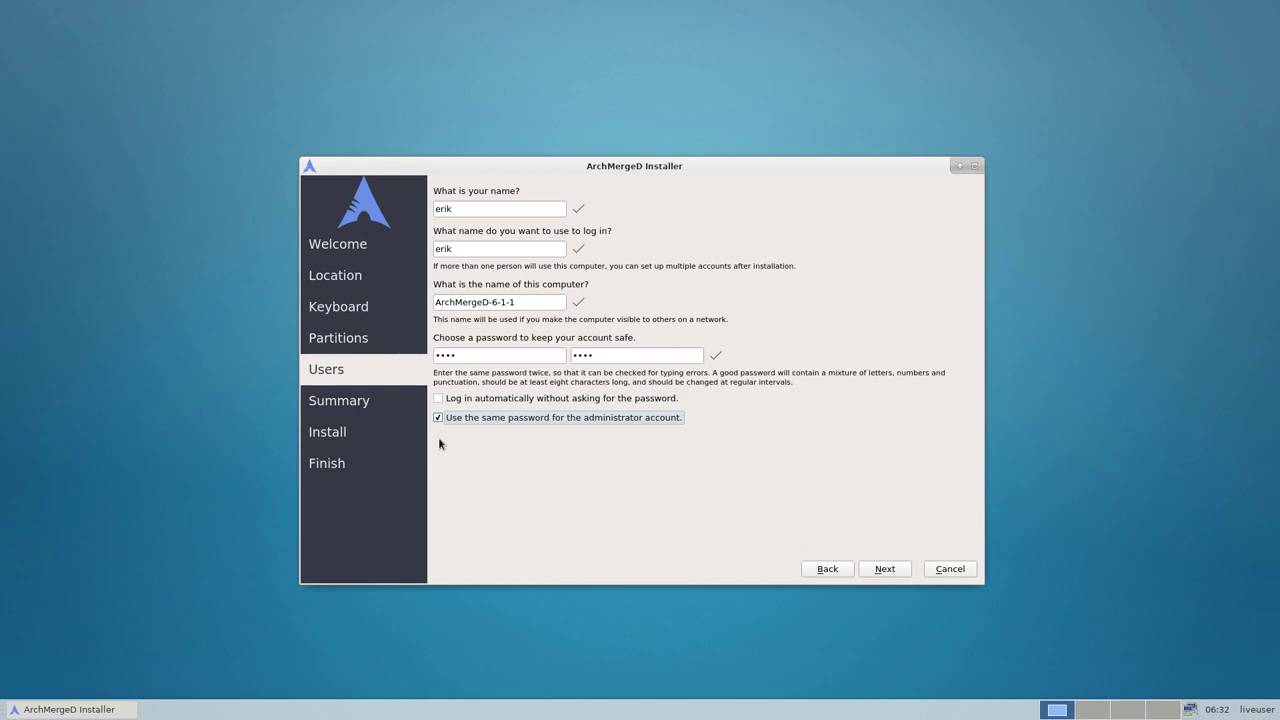
{"action": "left_click", "coordinate": [438, 418]}
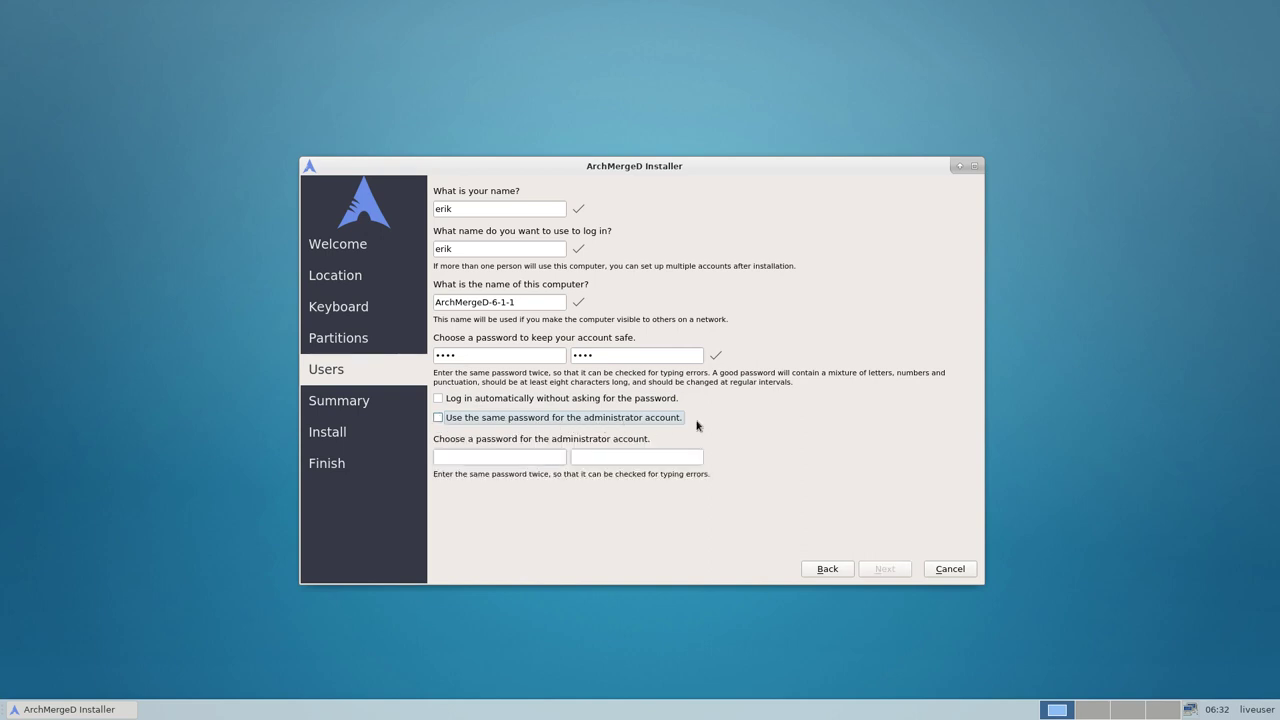
{"action": "left_click", "coordinate": [502, 421]}
{"action": "left_click", "coordinate": [885, 574]}
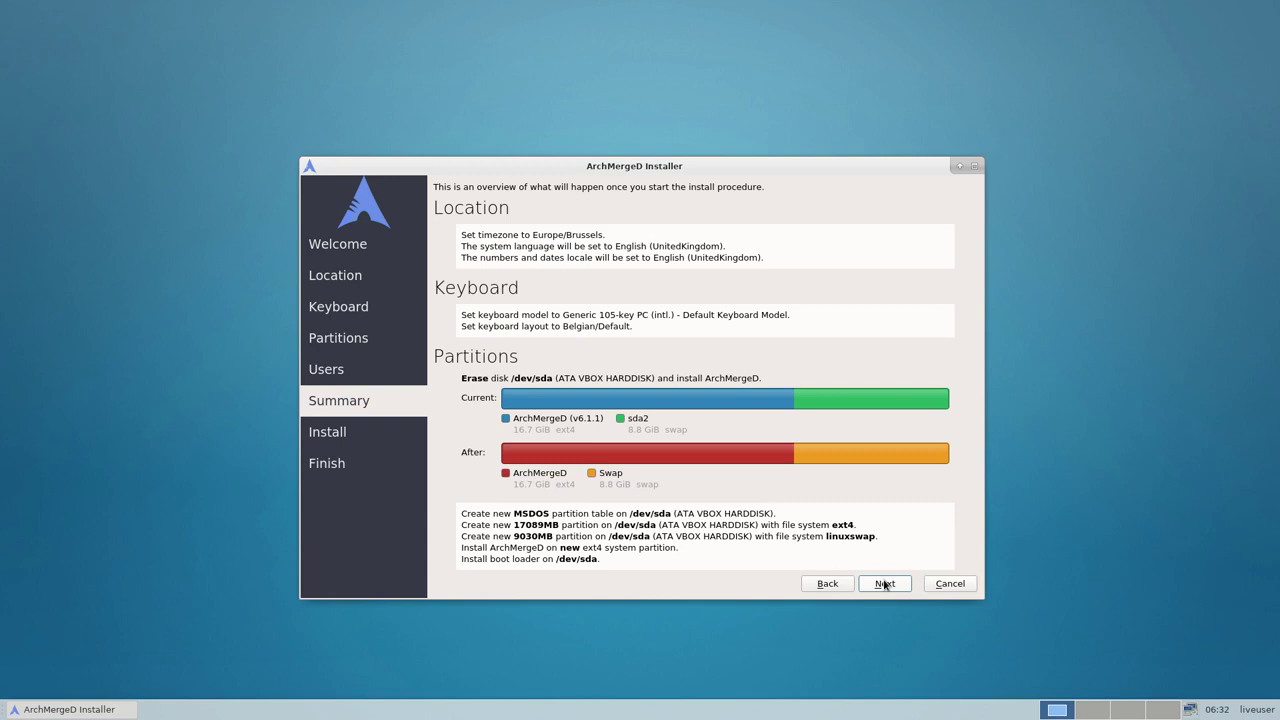
Step: Start the installation from the Summary page and wait for All done
{"action": "left_click", "coordinate": [885, 584]}
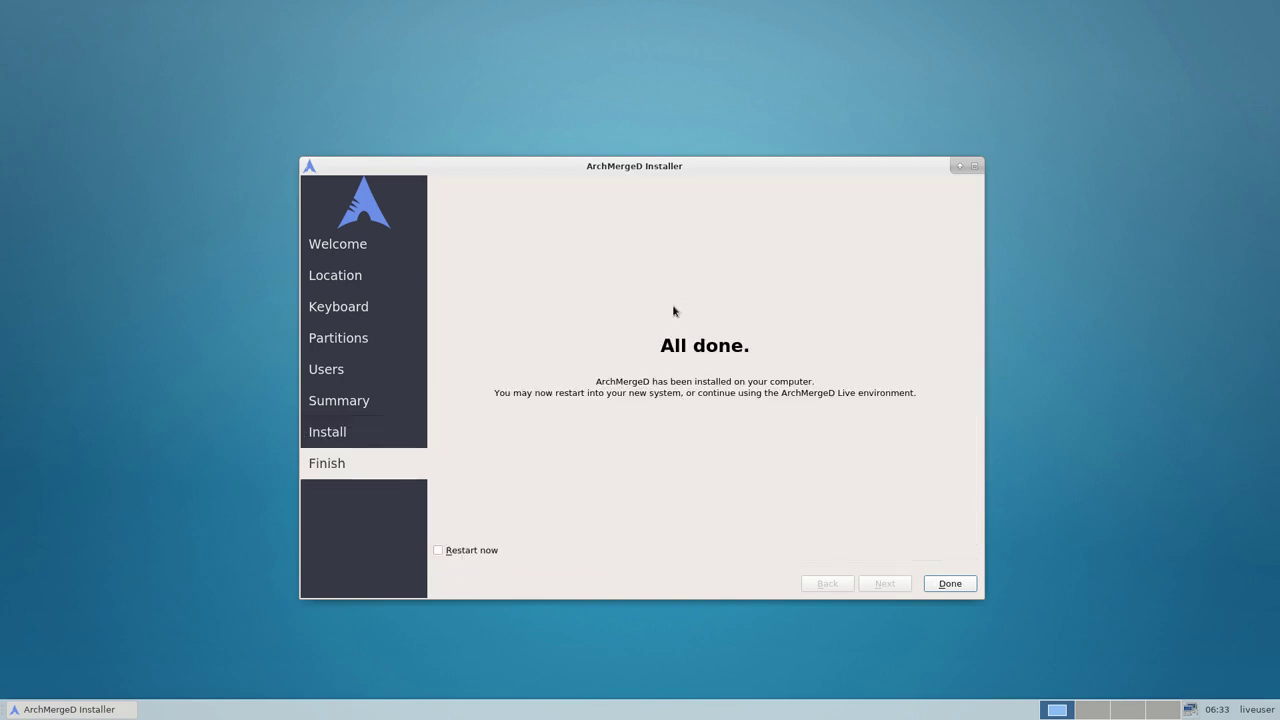
Step: Restart after installing and boot 'Boot existing OS' from the ArchMergeD boot menu
{"action": "left_click", "coordinate": [477, 553]}
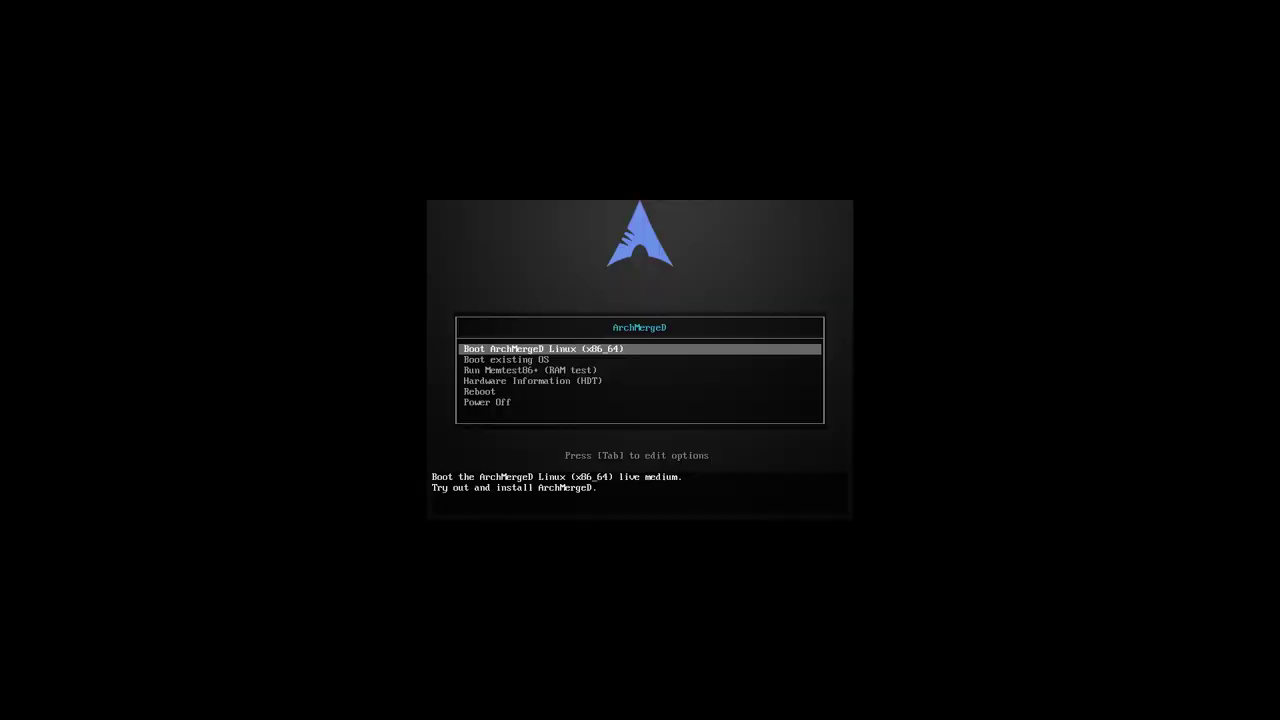
{"action": "key", "text": "Down"}
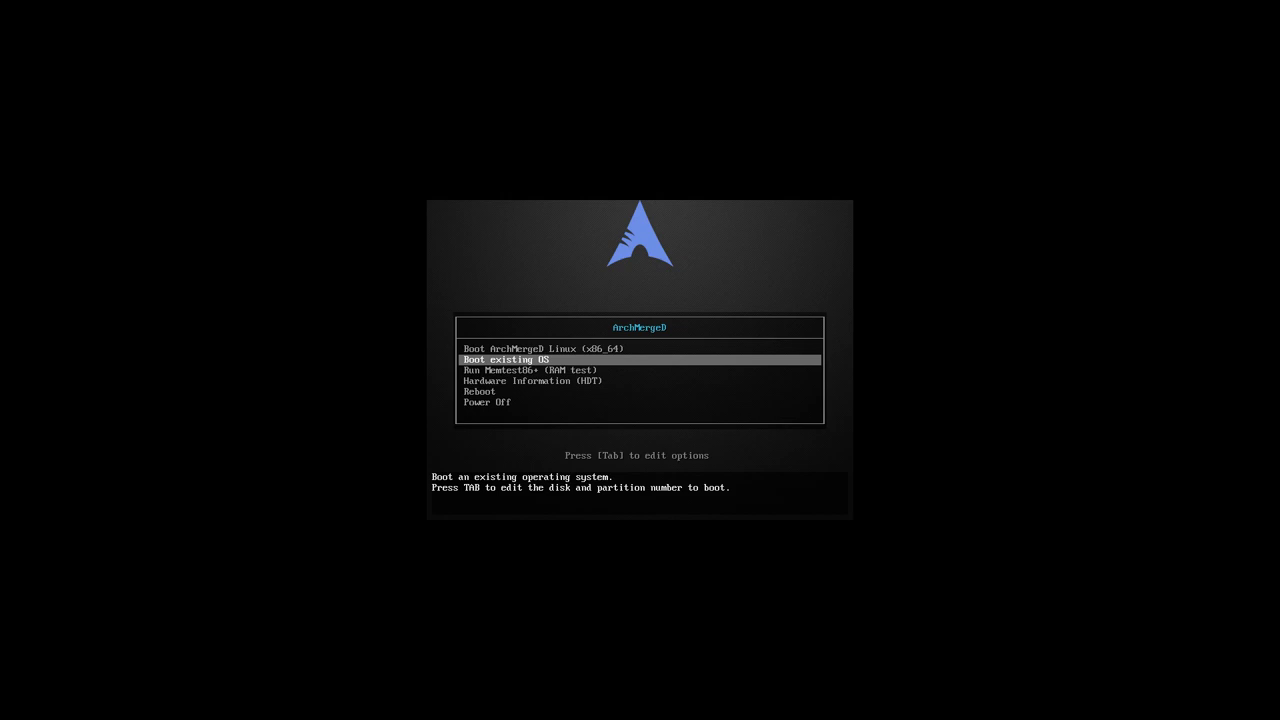
{"action": "key", "text": "Return"}
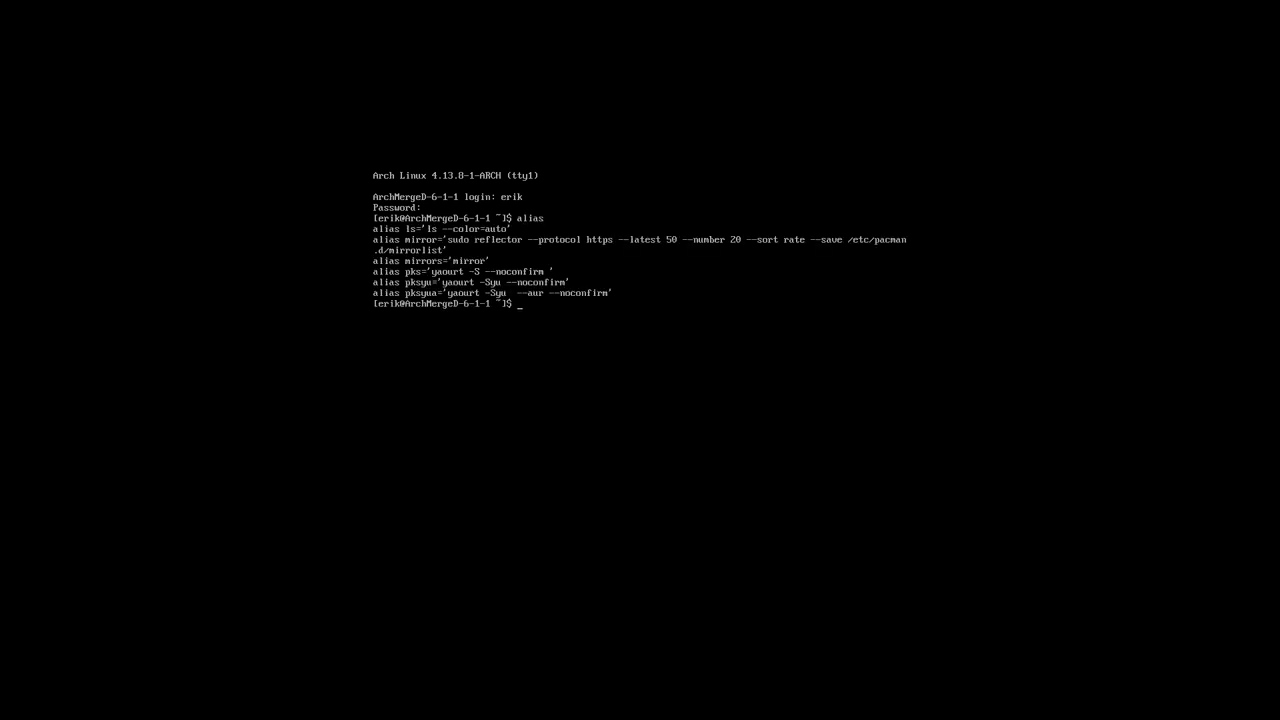
Step: Begin typing the pksyua update alias at the console prompt
{"action": "type", "text": "pksyua"}
Step: Run pksyua for a full system update, then begin typing the mirror alias
{"action": "key", "text": "Return"}
{"action": "type", "text": "mi"}
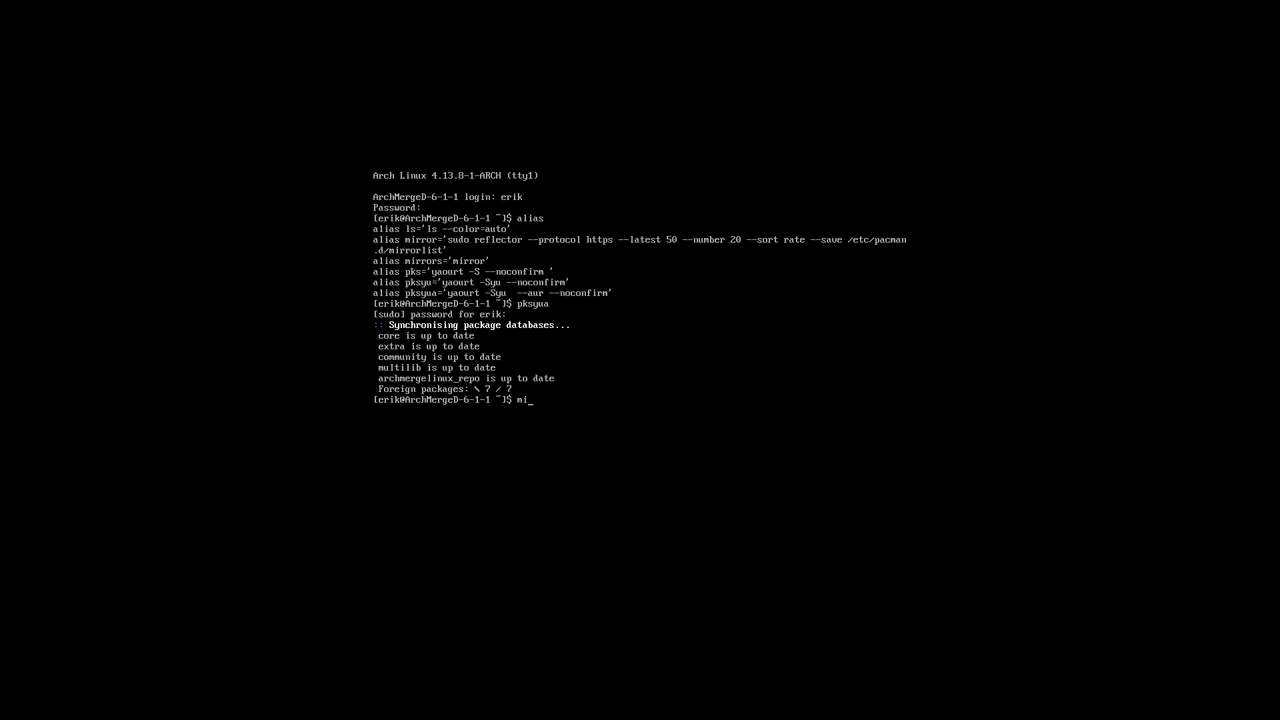
{"action": "type", "text": "rror"}
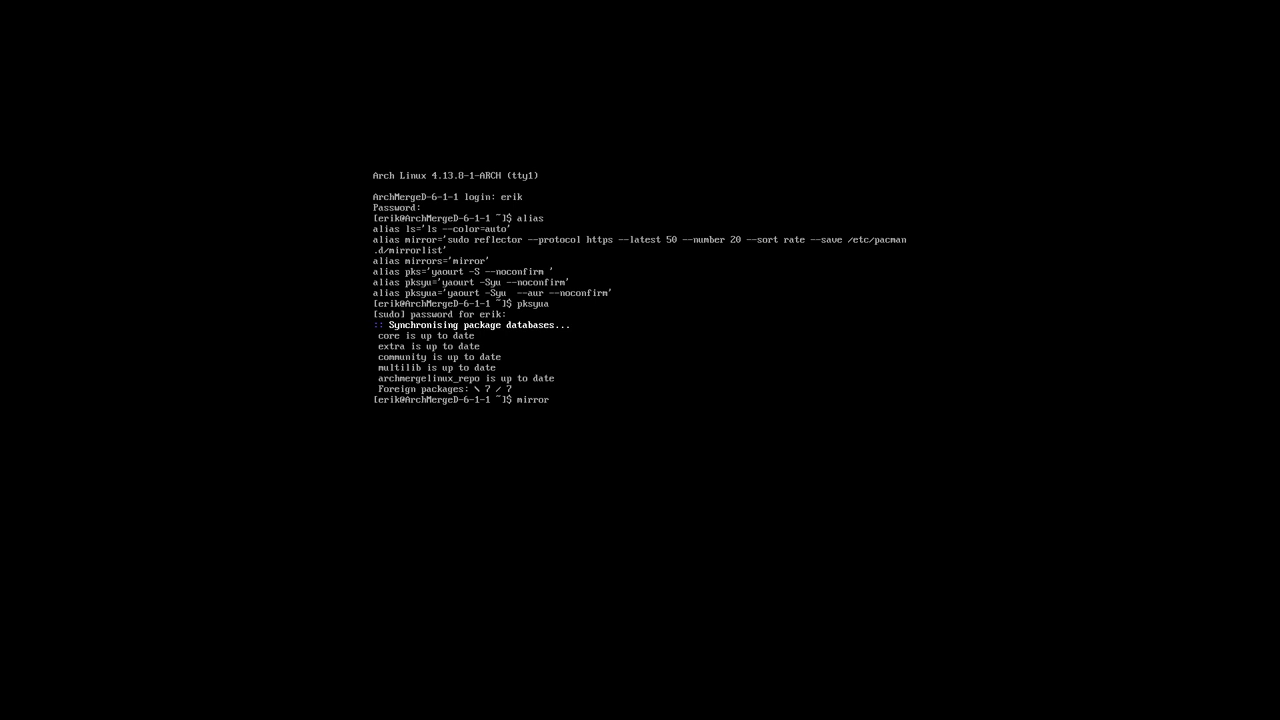